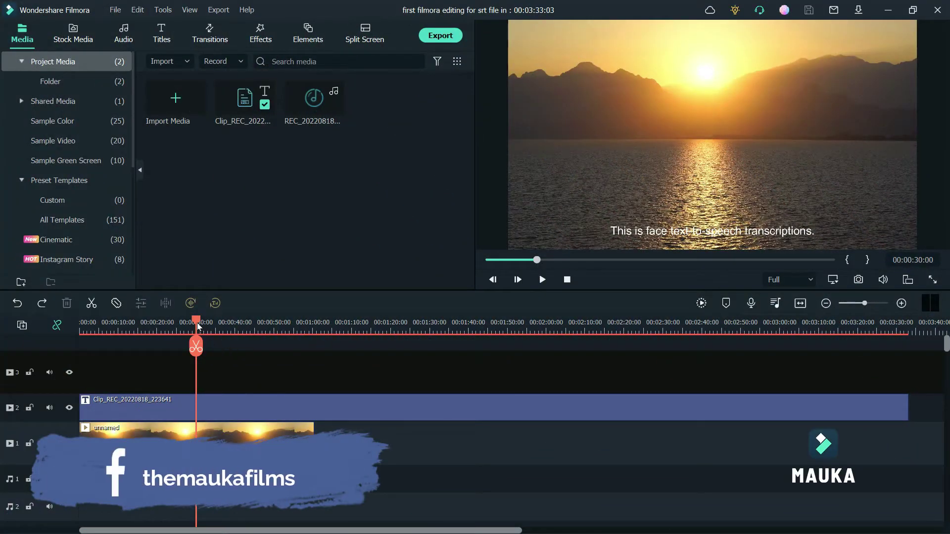
- Position the playhead exactly at 00:00:30:00
{"action": "mouse_move", "coordinate": [196, 336]}
{"action": "left_mouse_down"}
{"action": "mouse_move", "coordinate": [80, 334]}
{"action": "mouse_move", "coordinate": [197, 339]}
{"action": "mouse_move", "coordinate": [179, 340]}
{"action": "left_mouse_up"}
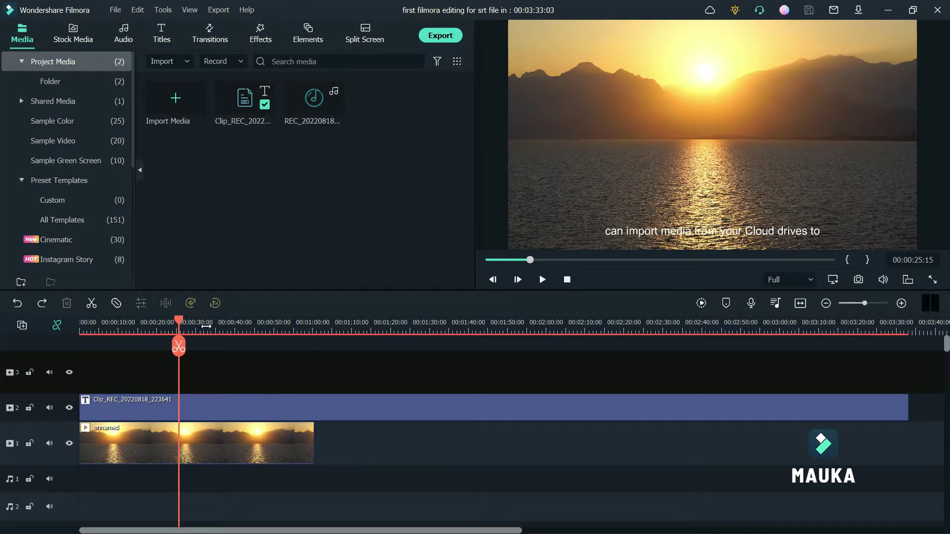
{"action": "left_click_drag", "start_coordinate": [183, 325], "coordinate": [198, 325]}
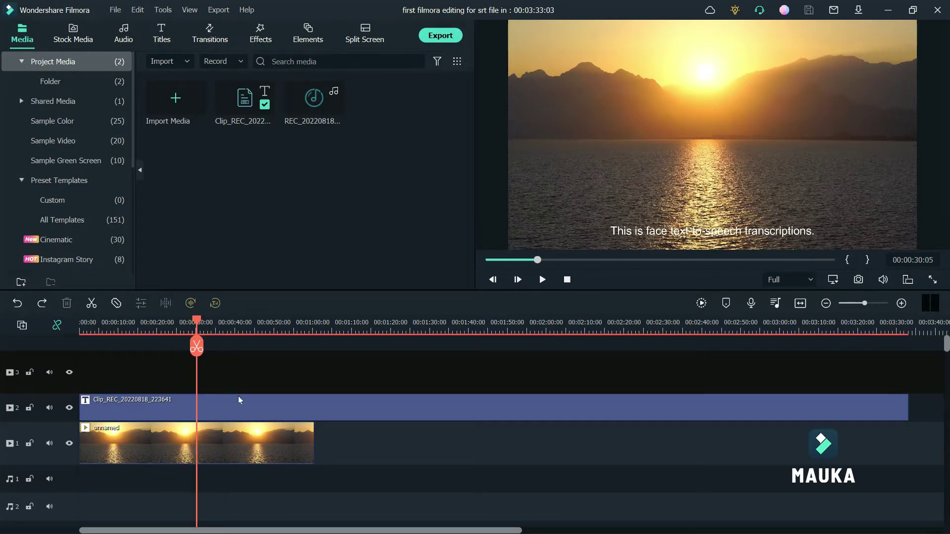
{"action": "key", "text": "Left"}
{"action": "key", "text": "Left"}
{"action": "key", "text": "Left"}
{"action": "key", "text": "Left"}
{"action": "key", "text": "Left"}
{"action": "key", "text": "Left"}
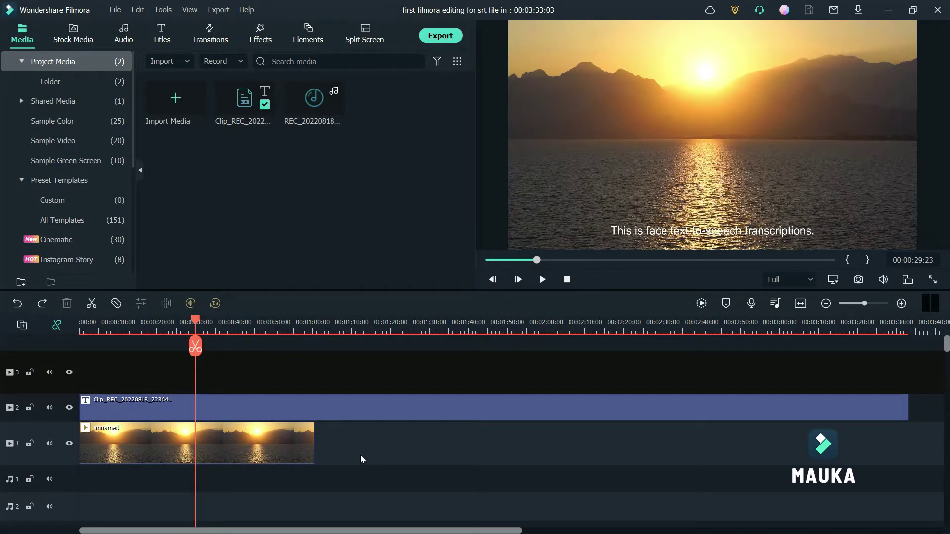
{"action": "key", "text": "Right"}
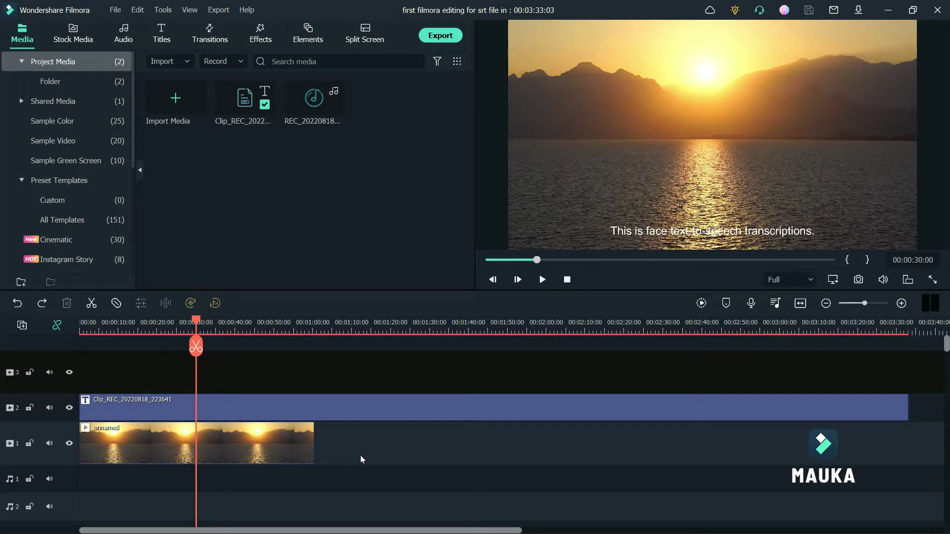
- Split the subtitle clip at 30 seconds, delete the remainder, and trim the sunset video to match
{"action": "left_click", "coordinate": [312, 414]}
{"action": "left_click", "coordinate": [198, 348]}
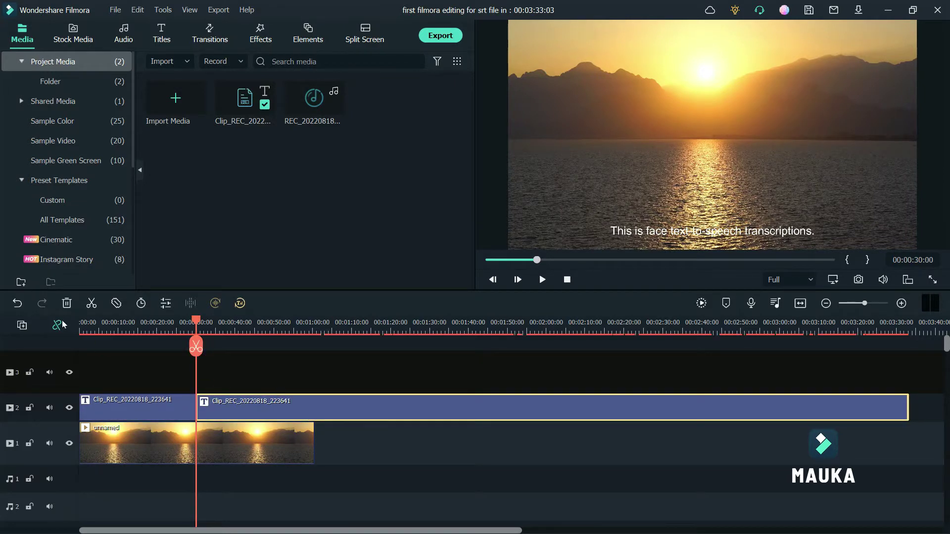
{"action": "left_click", "coordinate": [67, 303]}
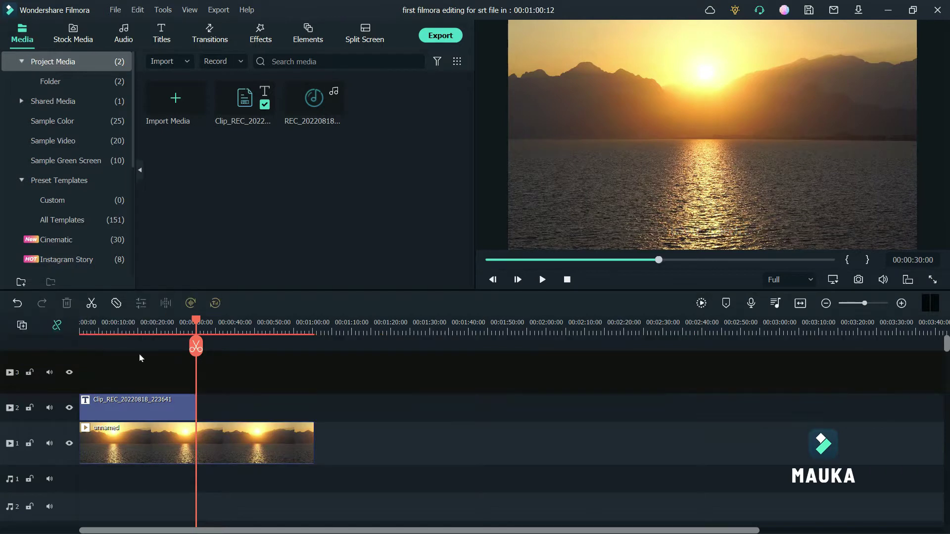
{"action": "left_click", "coordinate": [297, 441]}
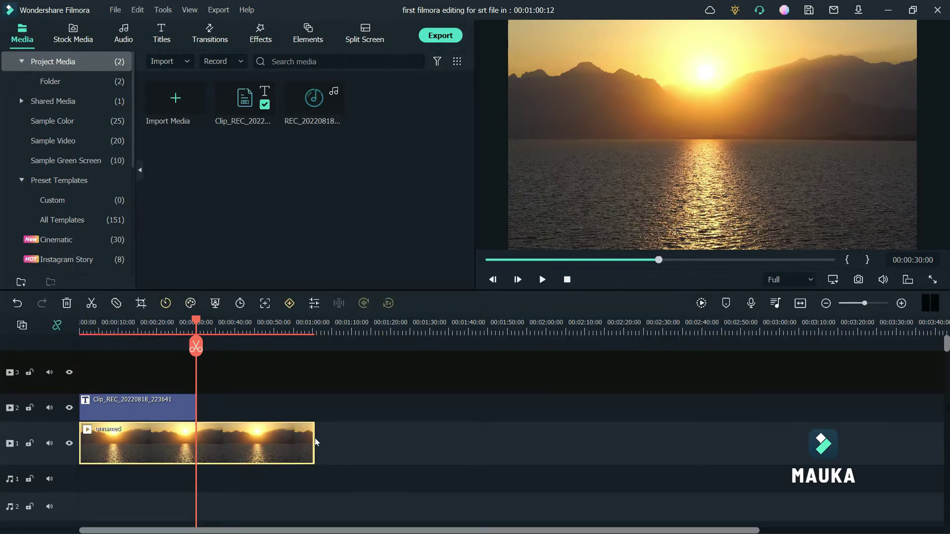
{"action": "left_click_drag", "start_coordinate": [319, 444], "coordinate": [196, 445]}
{"action": "left_click_drag", "start_coordinate": [201, 325], "coordinate": [127, 334]}
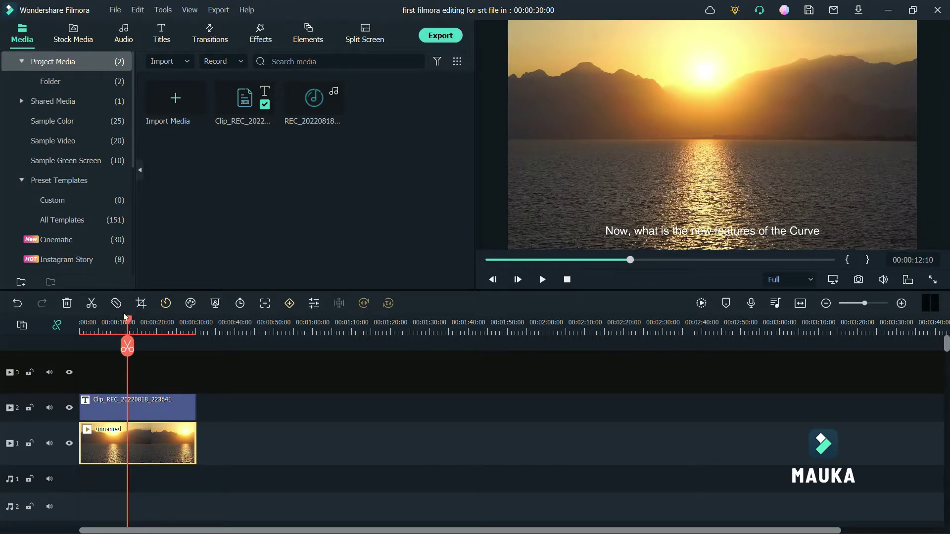
{"action": "mouse_move", "coordinate": [130, 321]}
{"action": "left_mouse_down"}
{"action": "mouse_move", "coordinate": [100, 327]}
{"action": "mouse_move", "coordinate": [123, 330]}
{"action": "left_mouse_up"}
- Convert the subtitle clip to speech using English (US) and the Lucy voice
{"action": "left_click", "coordinate": [158, 400]}
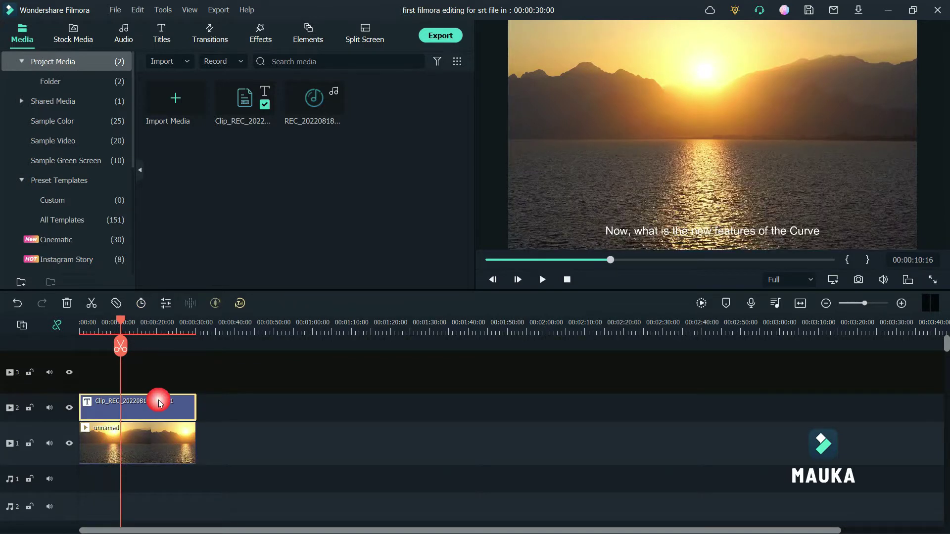
{"action": "left_click", "coordinate": [240, 303]}
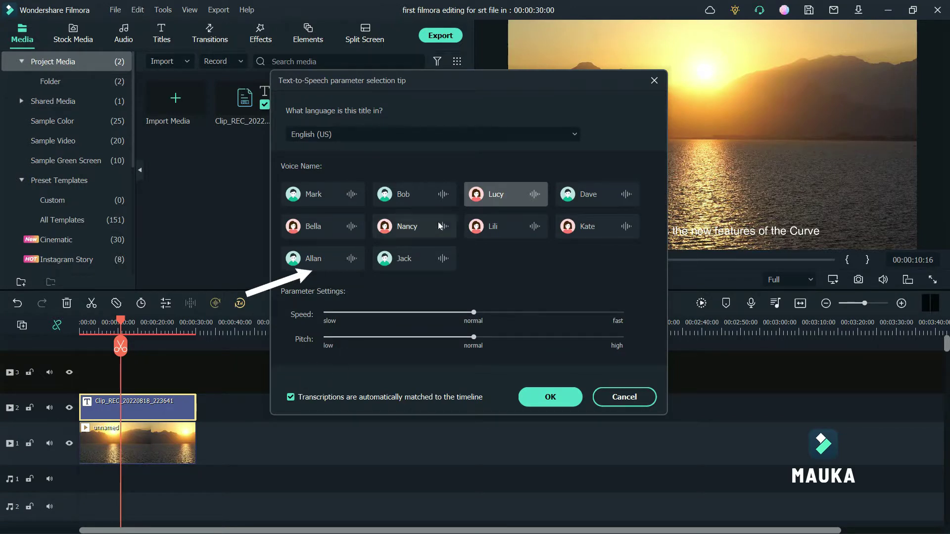
{"action": "left_click", "coordinate": [575, 136]}
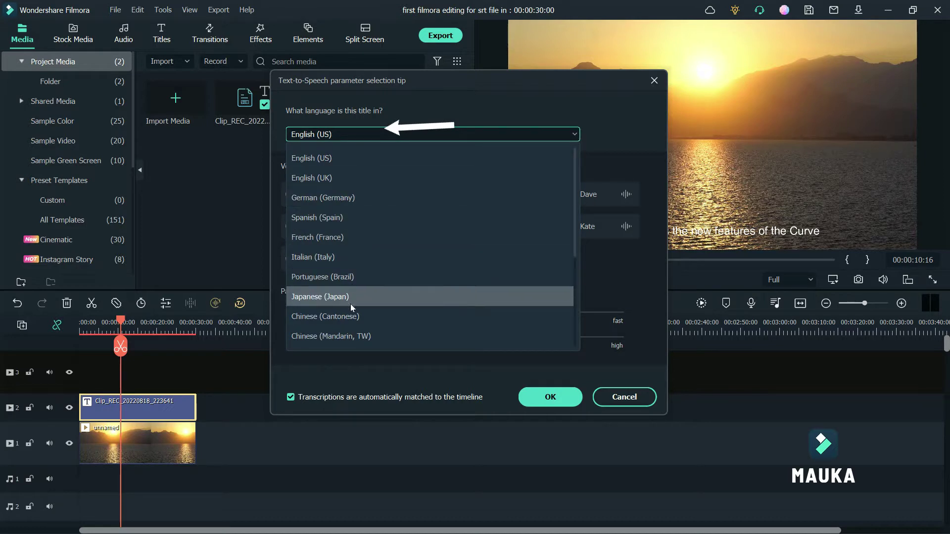
{"action": "scroll", "coordinate": [351, 309], "scroll_direction": "down", "scroll_amount": 4}
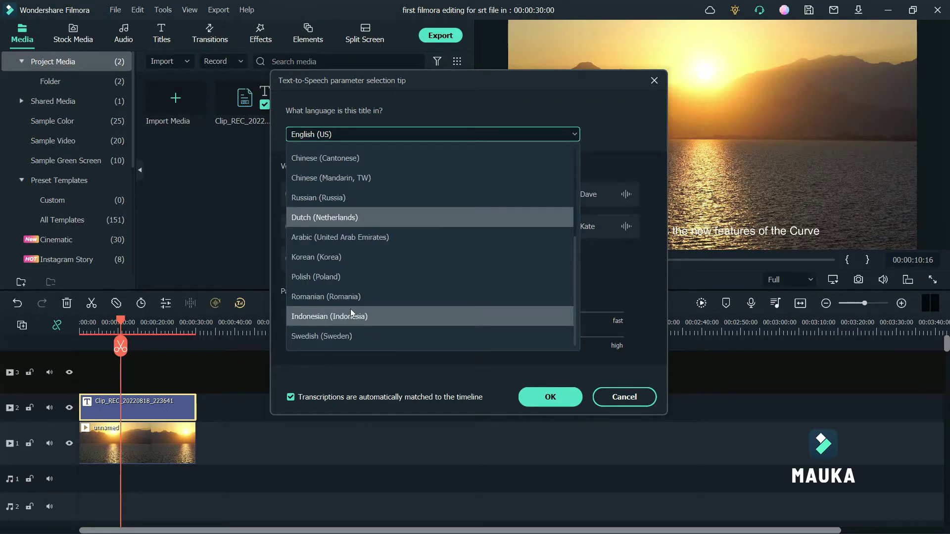
{"action": "scroll", "coordinate": [351, 313], "scroll_direction": "up", "scroll_amount": 4}
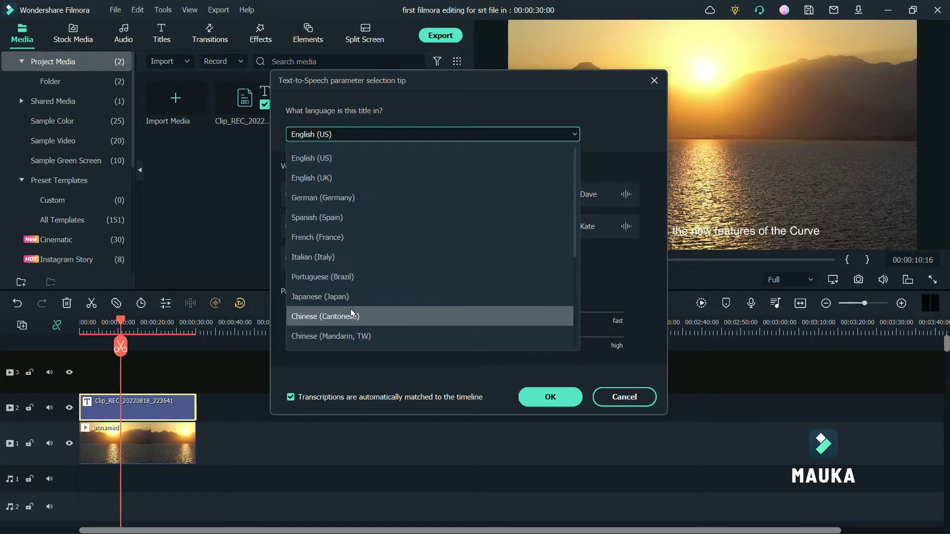
{"action": "left_click", "coordinate": [586, 109]}
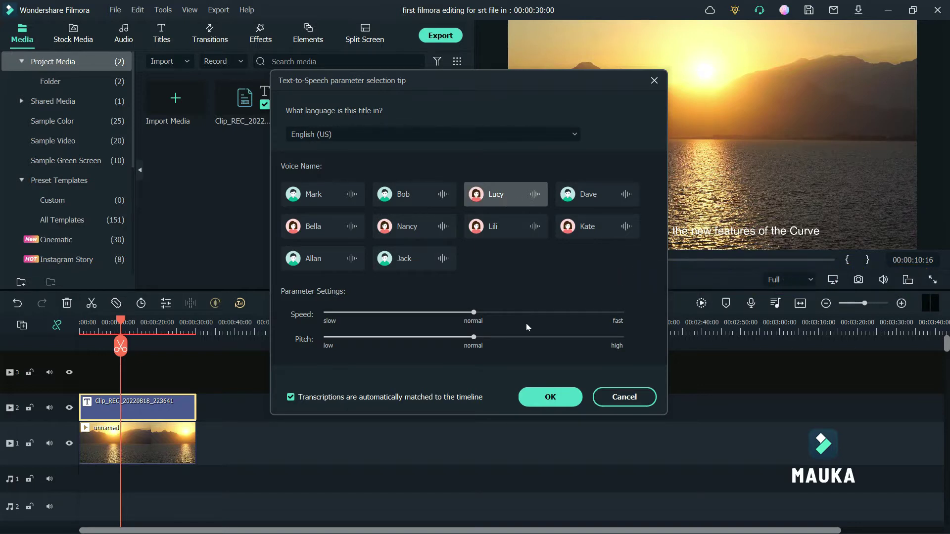
{"action": "left_click", "coordinate": [535, 399]}
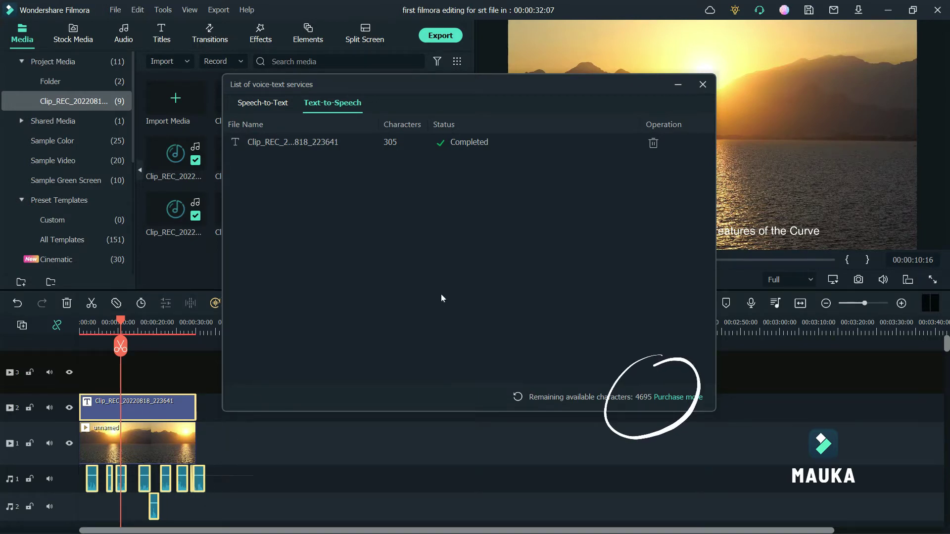
- Close the voice-text services list and play the project from the start with the new voice clips
{"action": "left_click", "coordinate": [703, 85]}
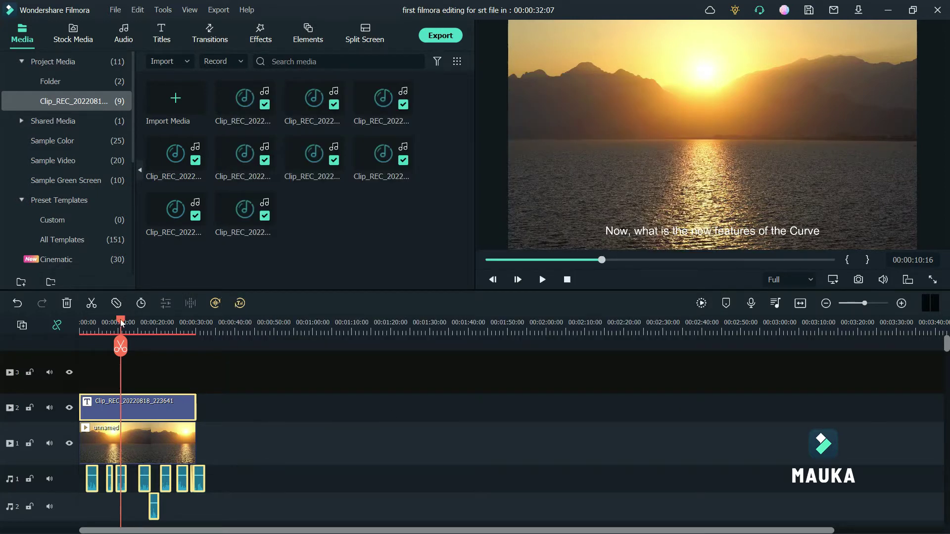
{"action": "left_click_drag", "start_coordinate": [122, 323], "coordinate": [71, 325]}
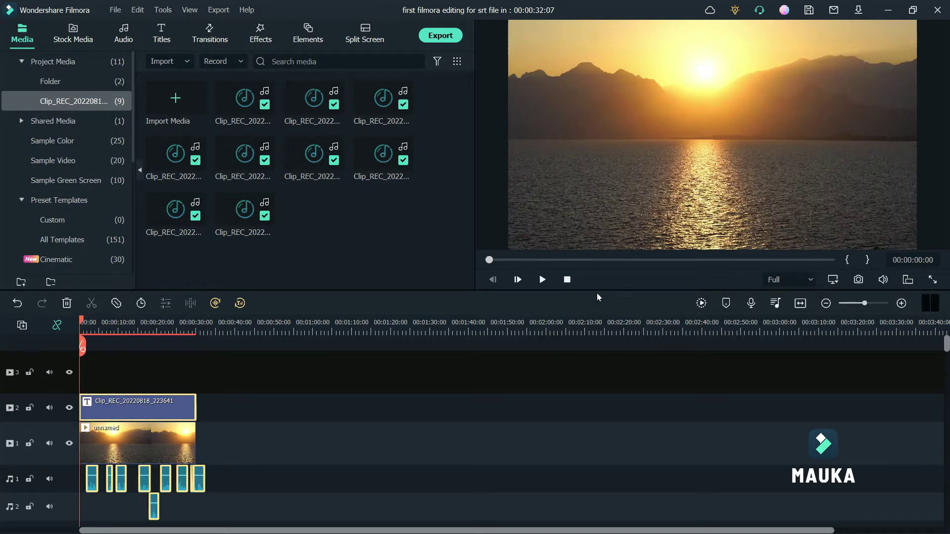
{"action": "left_click", "coordinate": [541, 280]}
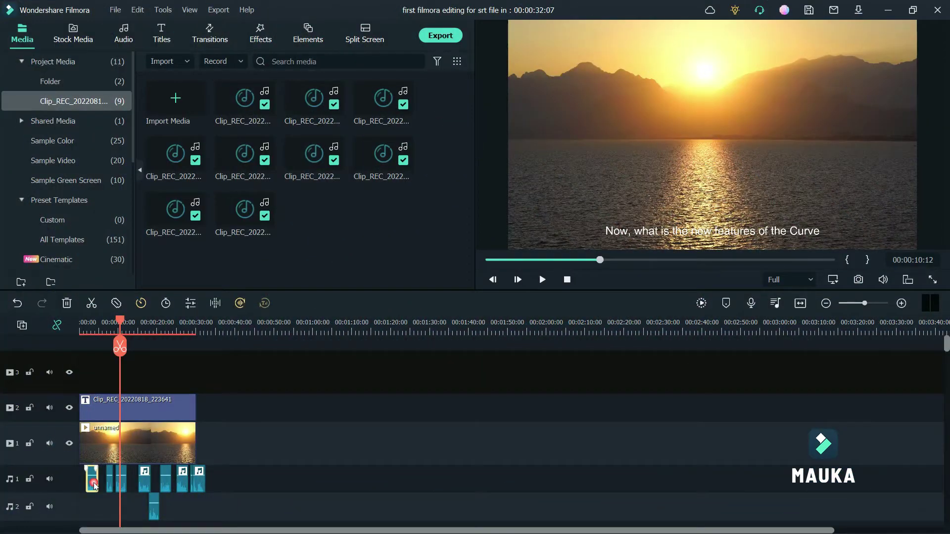
- Open the Audio editing panel for the first voice clip on audio track 1
{"action": "double_click", "coordinate": [94, 482]}
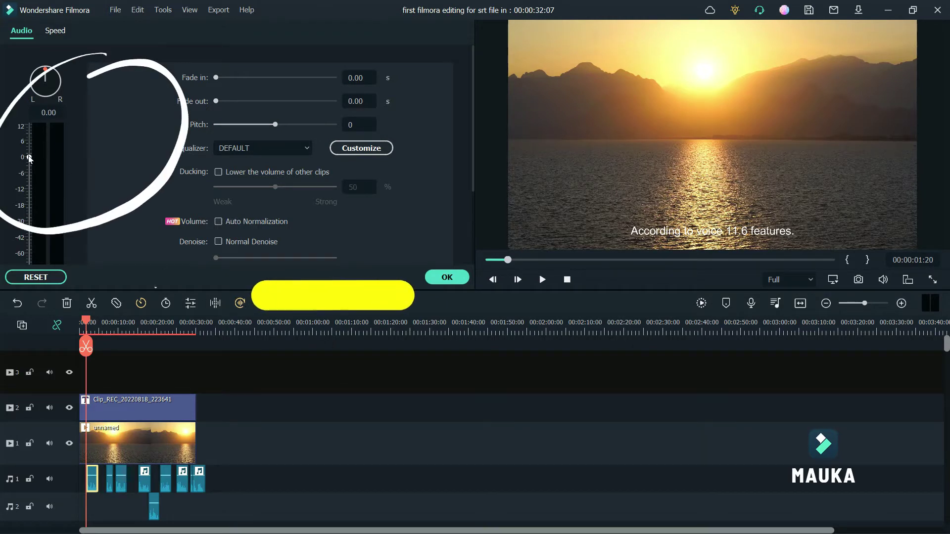
- Lower the first voice clip's volume to about -14 dB and preview it
{"action": "left_click_drag", "start_coordinate": [29, 158], "coordinate": [29, 211]}
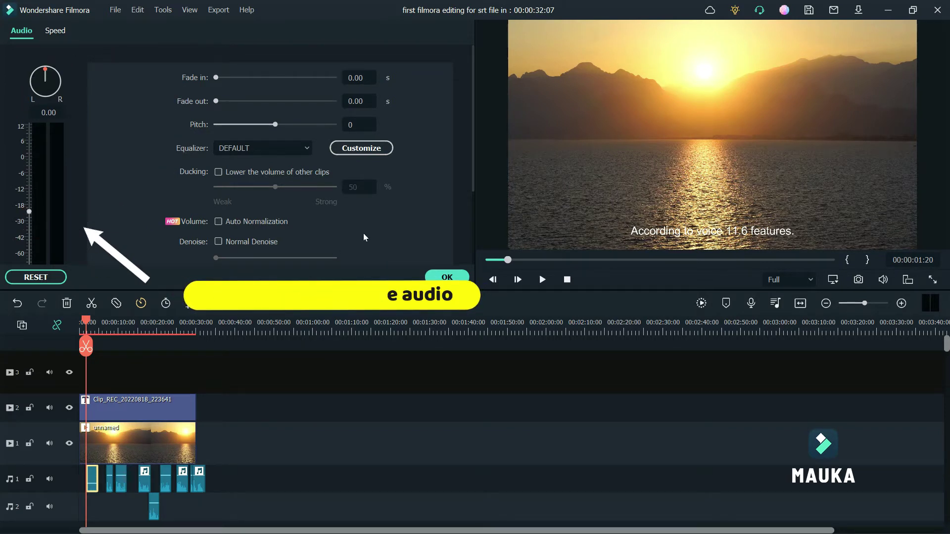
{"action": "left_click", "coordinate": [545, 283]}
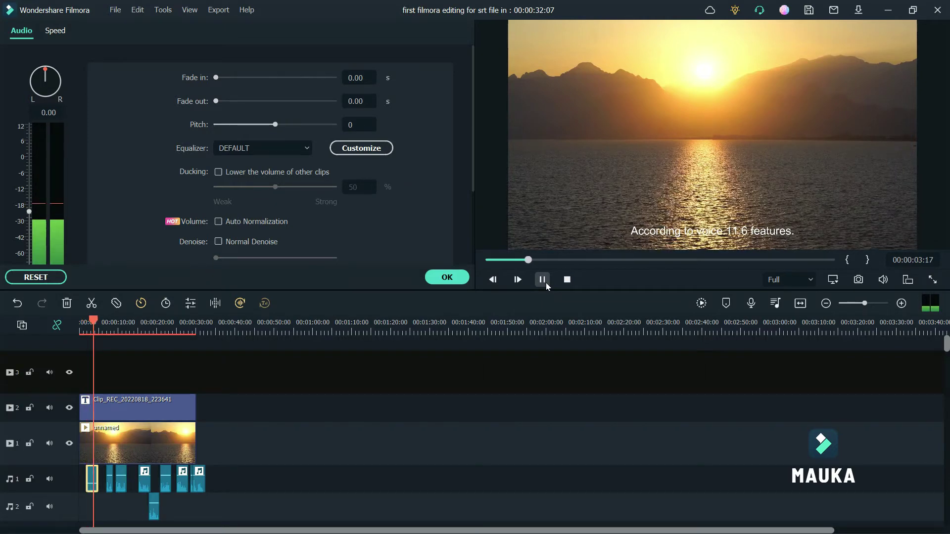
{"action": "left_click", "coordinate": [546, 283]}
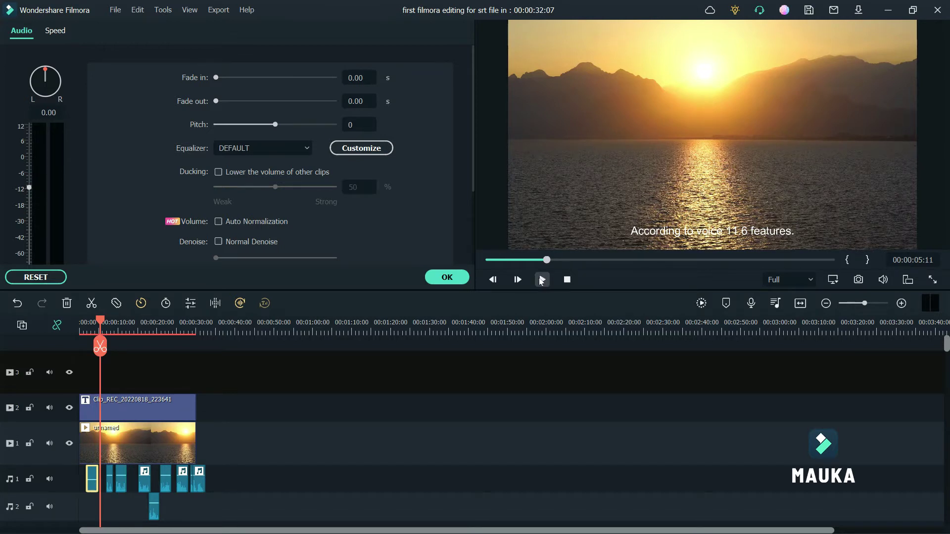
{"action": "left_click_drag", "start_coordinate": [546, 260], "coordinate": [454, 261]}
{"action": "left_click", "coordinate": [543, 280]}
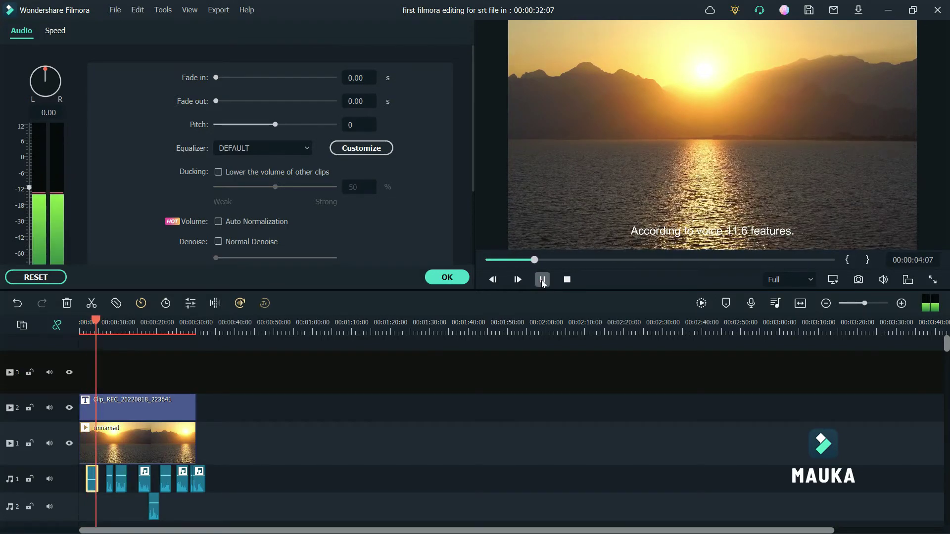
{"action": "key", "text": "space"}
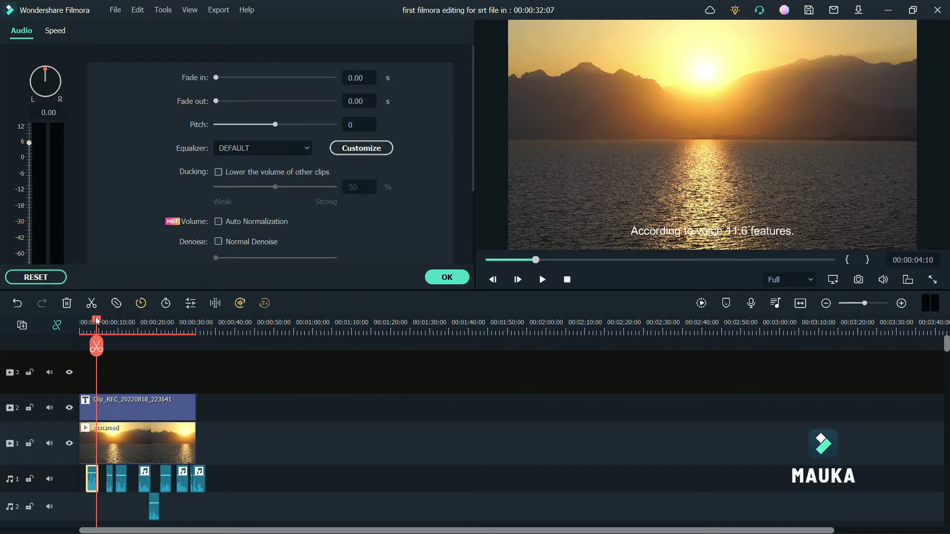
- Replay from the start to check the volume, then confirm the audio settings
{"action": "left_click_drag", "start_coordinate": [97, 320], "coordinate": [80, 321]}
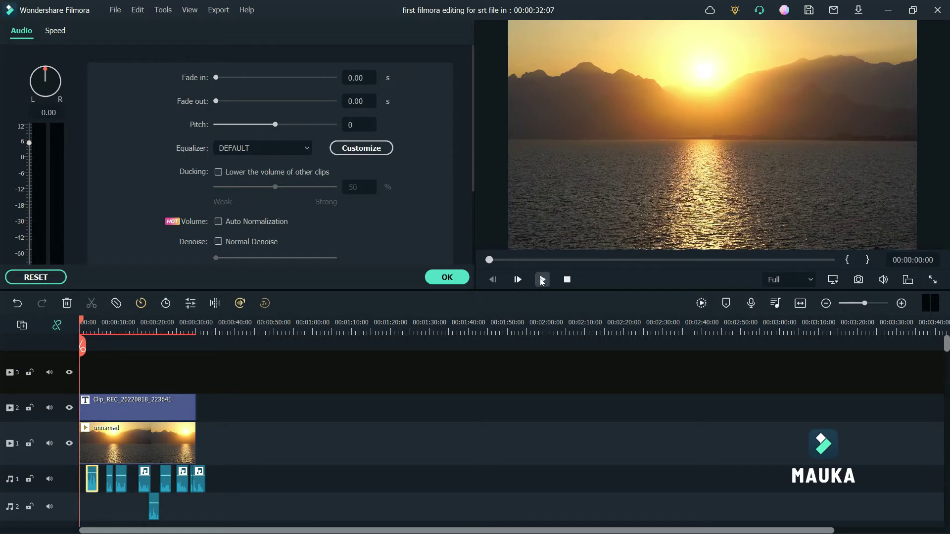
{"action": "left_click", "coordinate": [542, 280]}
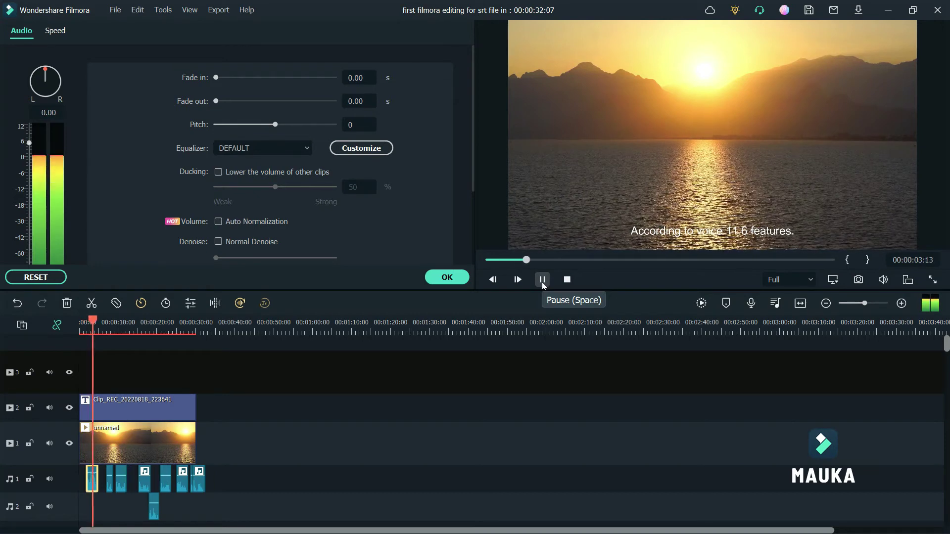
{"action": "left_click", "coordinate": [543, 282]}
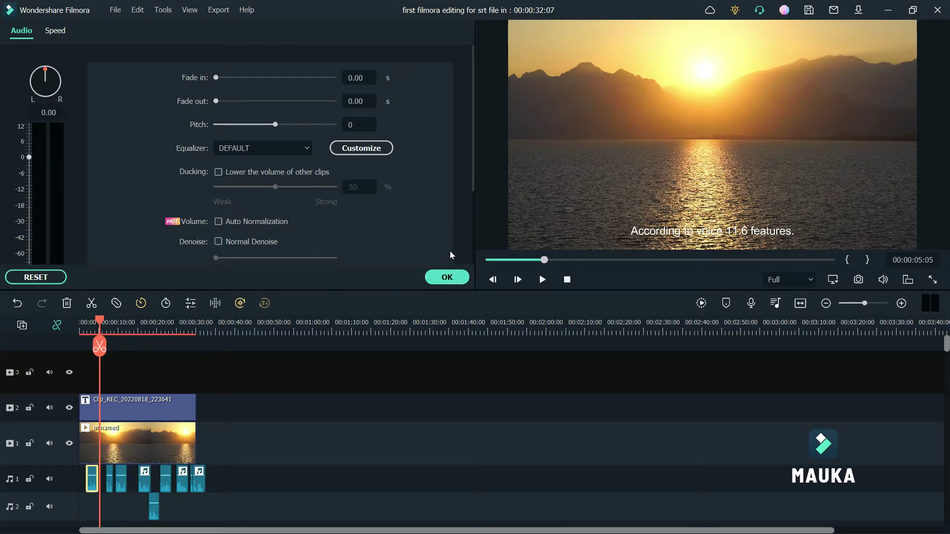
{"action": "left_click", "coordinate": [447, 277]}
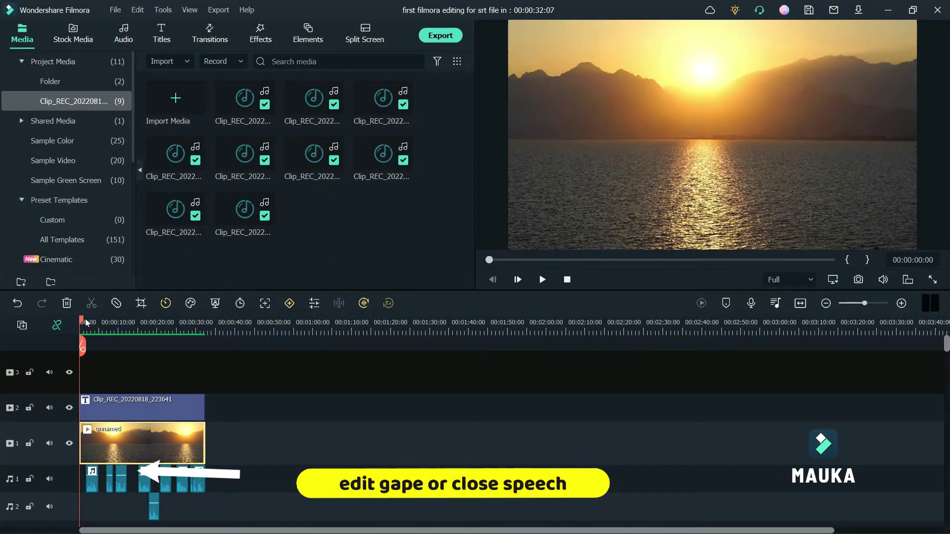
- Split the subtitle and video clips at 00:00:01:15
{"action": "left_click", "coordinate": [92, 321]}
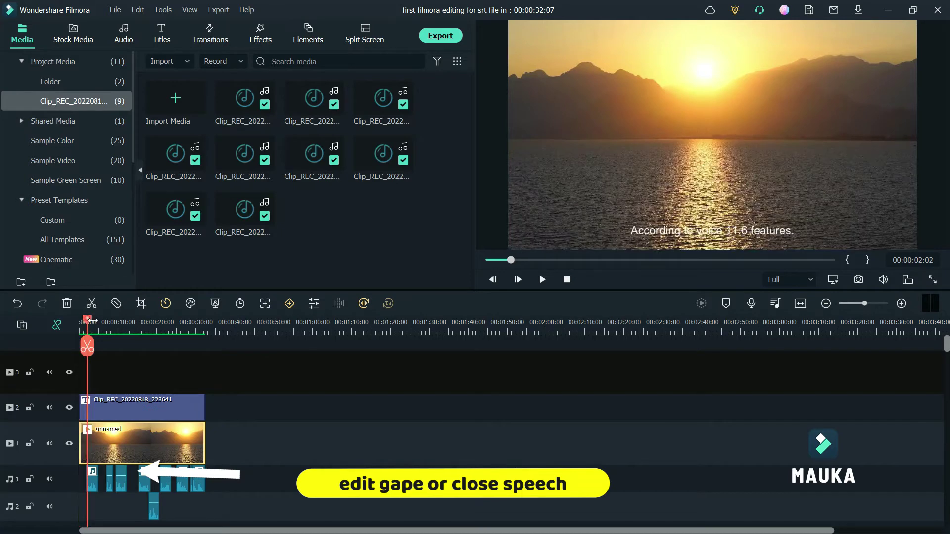
{"action": "left_click_drag", "start_coordinate": [86, 324], "coordinate": [82, 324]}
{"action": "left_click", "coordinate": [85, 322]}
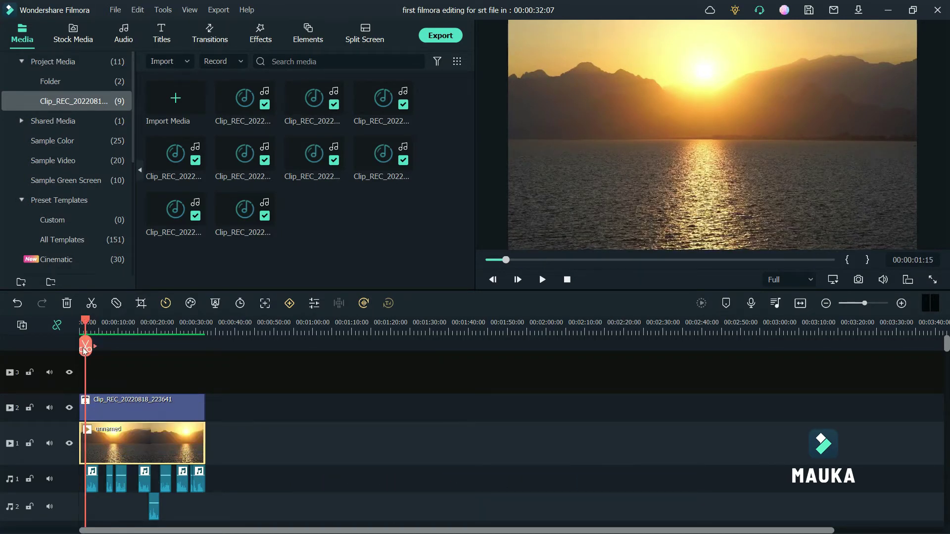
{"action": "left_click", "coordinate": [86, 347]}
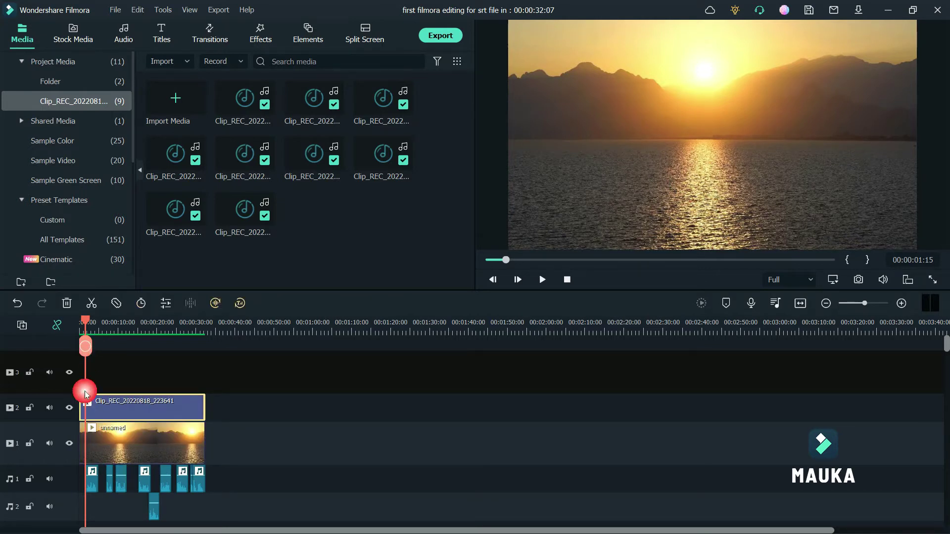
- Delete the subtitle and video pieces before 00:00:01:15, including the leftover sliver
{"action": "left_click", "coordinate": [87, 411]}
{"action": "left_click", "coordinate": [84, 426]}
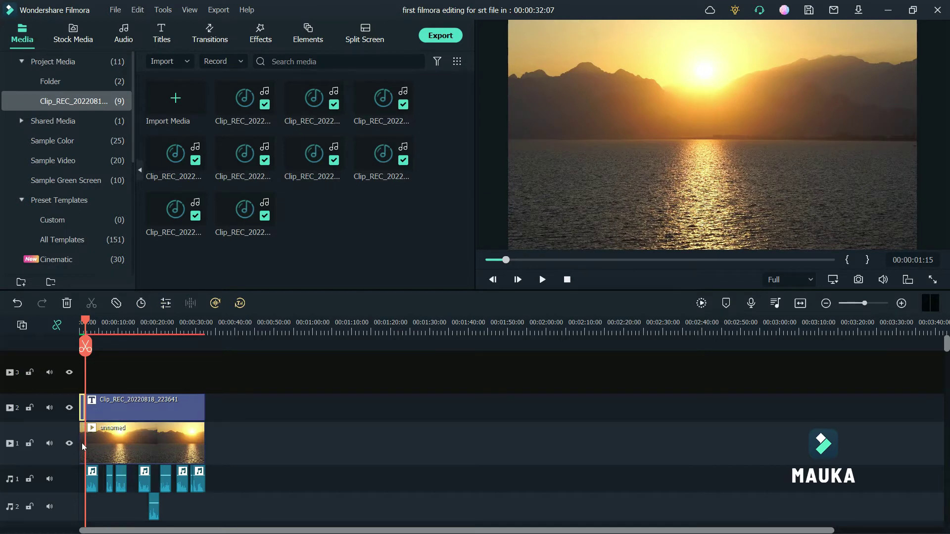
{"action": "key", "text": "Delete"}
{"action": "left_click", "coordinate": [84, 443]}
{"action": "key", "text": "Delete"}
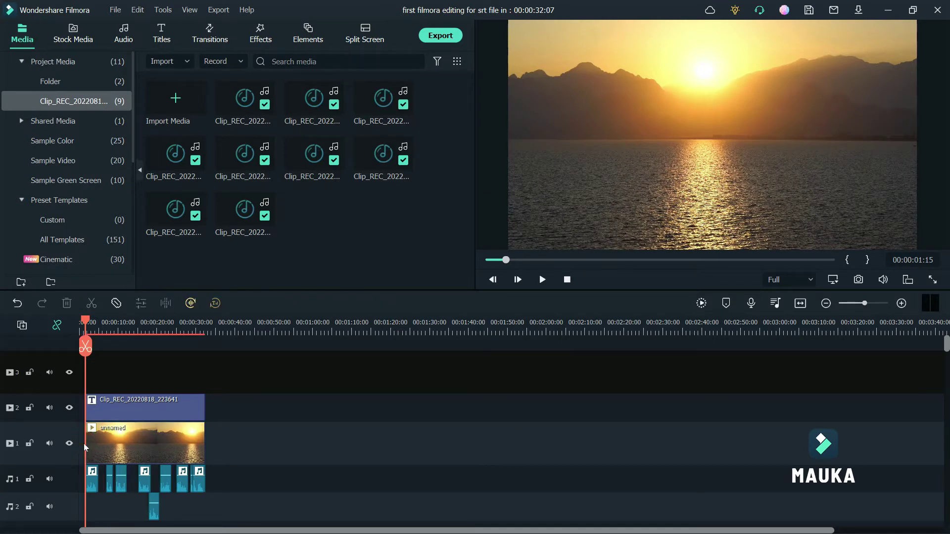
{"action": "left_click", "coordinate": [84, 414]}
{"action": "key", "text": "Delete"}
{"action": "left_click_drag", "start_coordinate": [266, 396], "coordinate": [223, 494]}
{"action": "left_click_drag", "start_coordinate": [87, 324], "coordinate": [98, 326]}
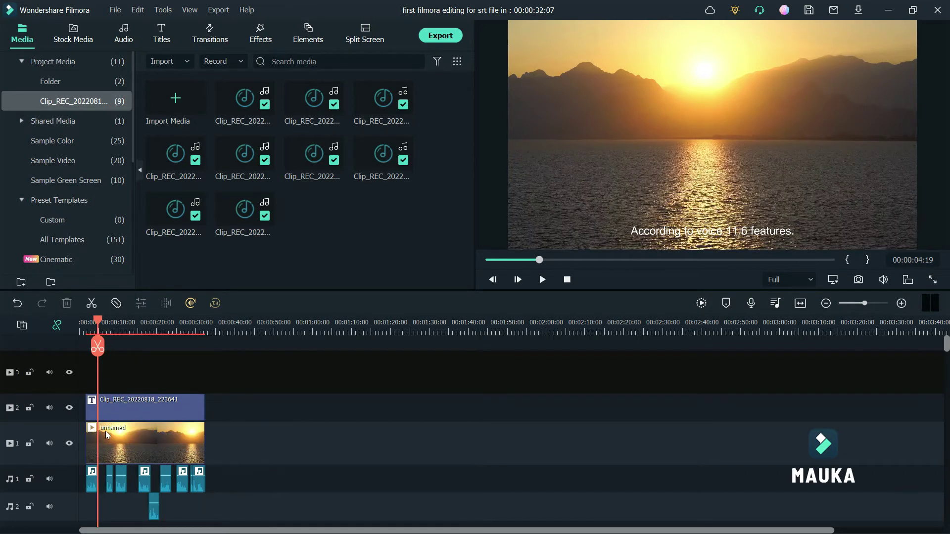
- Cut out the subtitle and video pieces between 00:00:04:19 and 00:00:07:00
{"action": "left_click", "coordinate": [98, 348]}
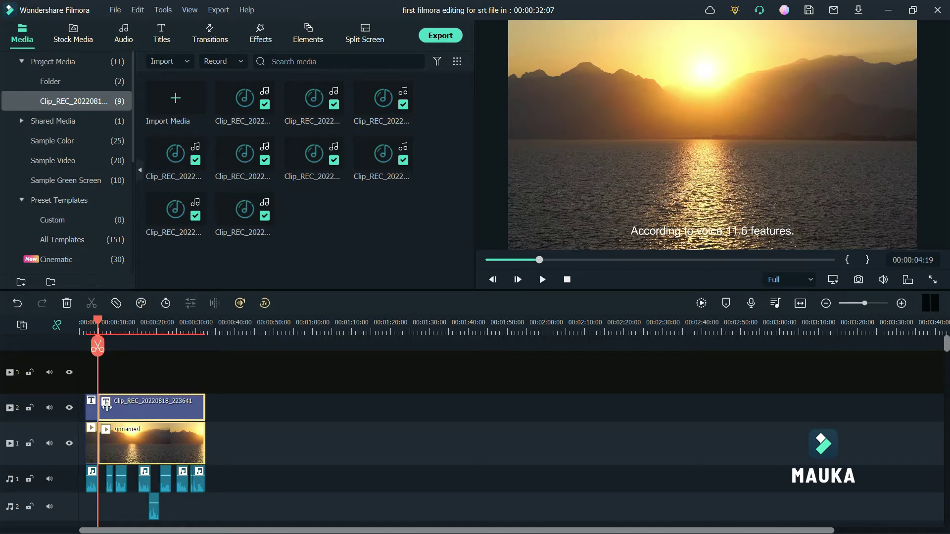
{"action": "left_click", "coordinate": [106, 323]}
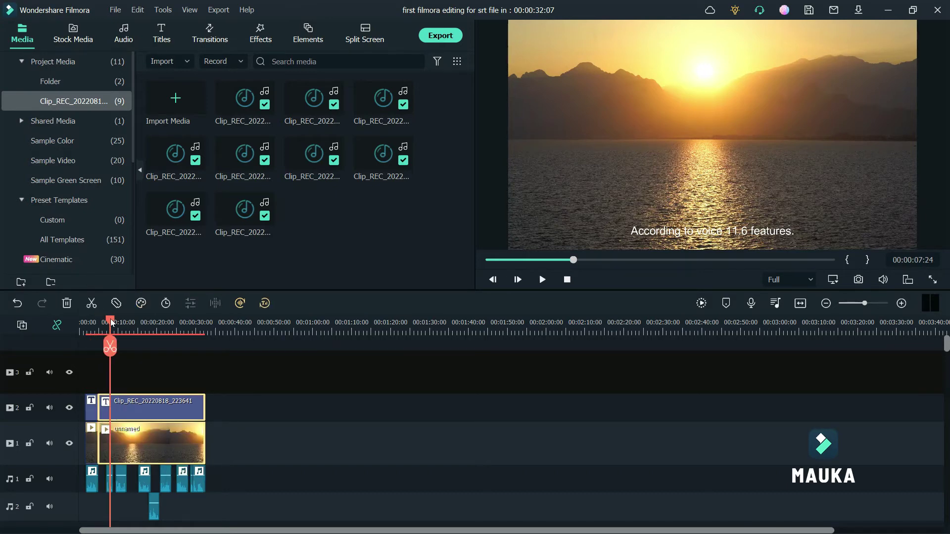
{"action": "left_click", "coordinate": [106, 346]}
{"action": "left_click", "coordinate": [101, 413]}
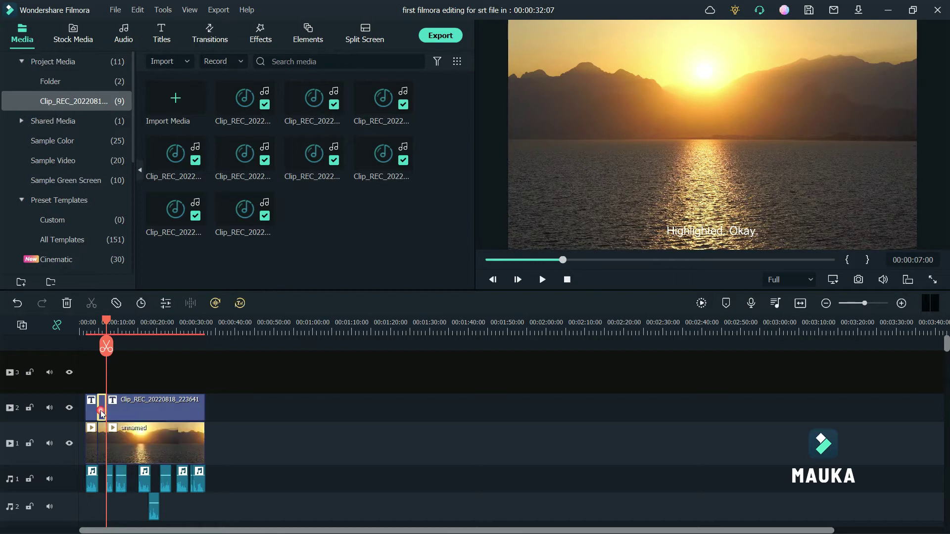
{"action": "left_click", "coordinate": [67, 303]}
{"action": "left_click", "coordinate": [101, 429]}
{"action": "left_click", "coordinate": [89, 361]}
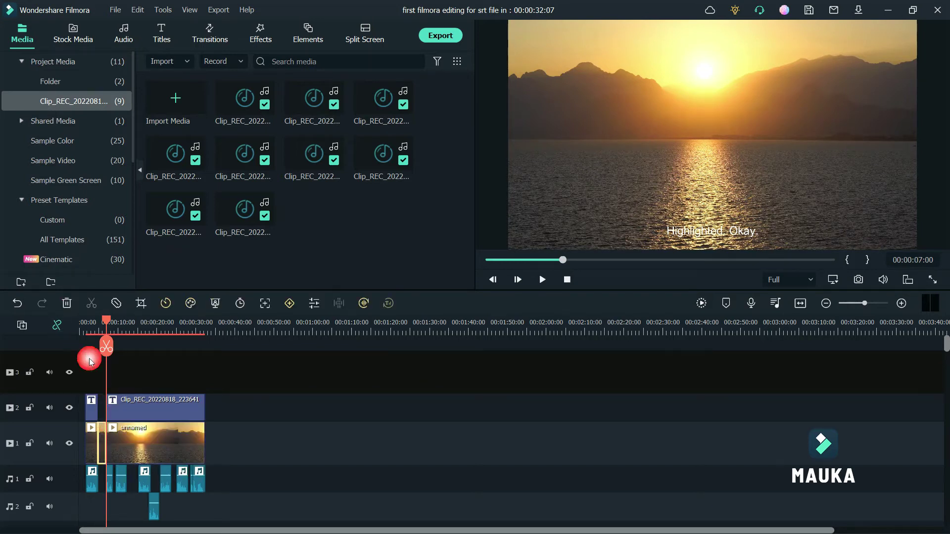
{"action": "left_click", "coordinate": [67, 303]}
- Split the subtitle and video clips again near 00:00:12:06
{"action": "left_click_drag", "start_coordinate": [107, 320], "coordinate": [128, 326]}
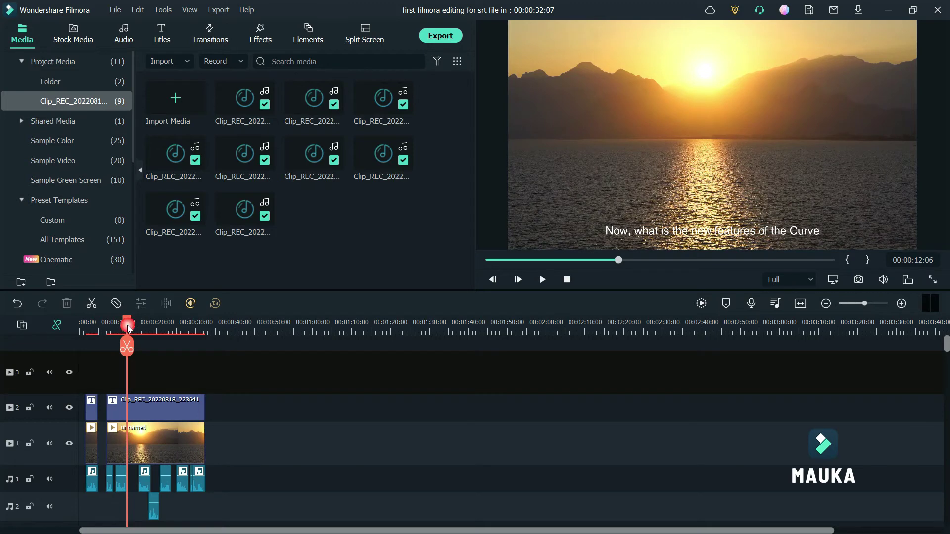
{"action": "left_click", "coordinate": [124, 355]}
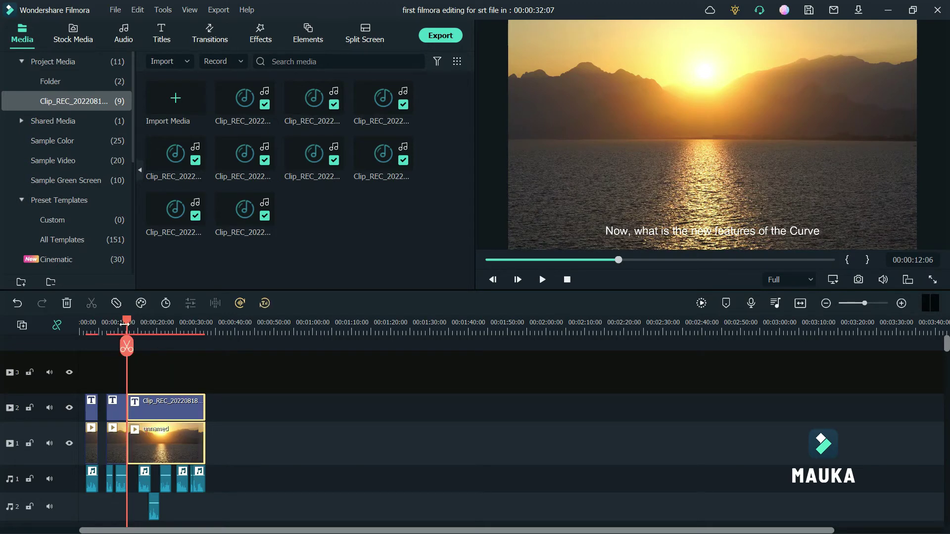
{"action": "left_click_drag", "start_coordinate": [131, 325], "coordinate": [139, 325]}
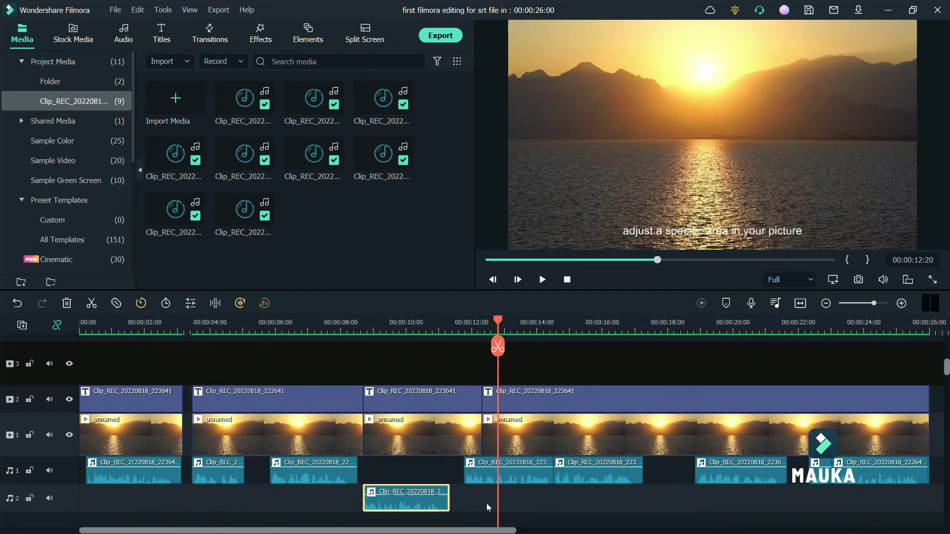
- Move the Audio 2 voice clip to start near 00:00:08:16, then play to check alignment
{"action": "left_click", "coordinate": [426, 502]}
{"action": "mouse_move", "coordinate": [426, 502]}
{"action": "left_mouse_down"}
{"action": "mouse_move", "coordinate": [407, 508]}
{"action": "mouse_move", "coordinate": [442, 510]}
{"action": "left_mouse_up"}
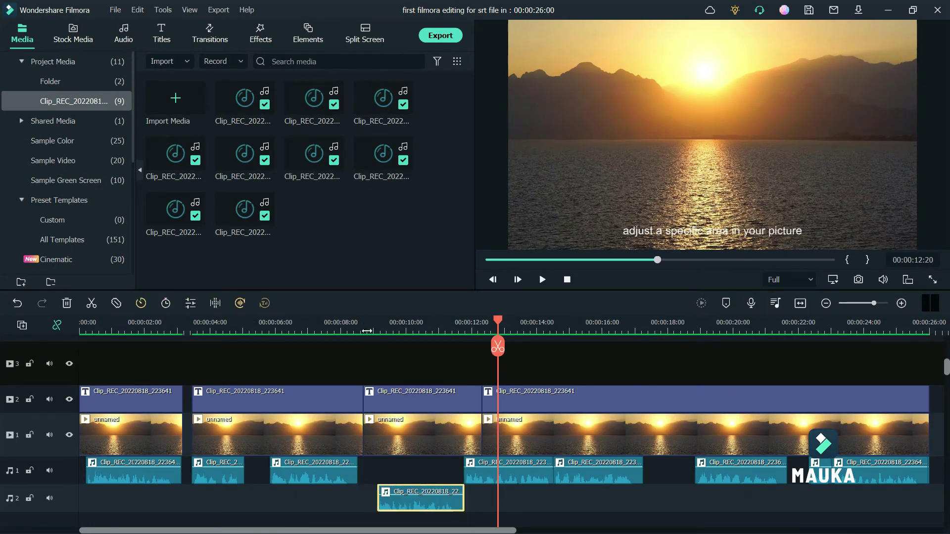
{"action": "left_click", "coordinate": [362, 332]}
{"action": "left_click_drag", "start_coordinate": [361, 324], "coordinate": [366, 364]}
{"action": "left_click_drag", "start_coordinate": [424, 516], "coordinate": [408, 515]}
{"action": "left_click", "coordinate": [543, 281]}
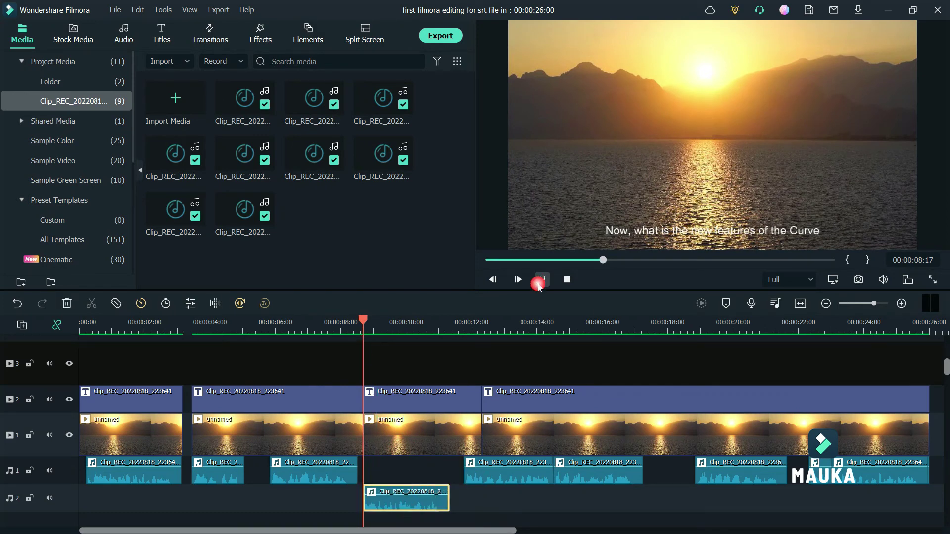